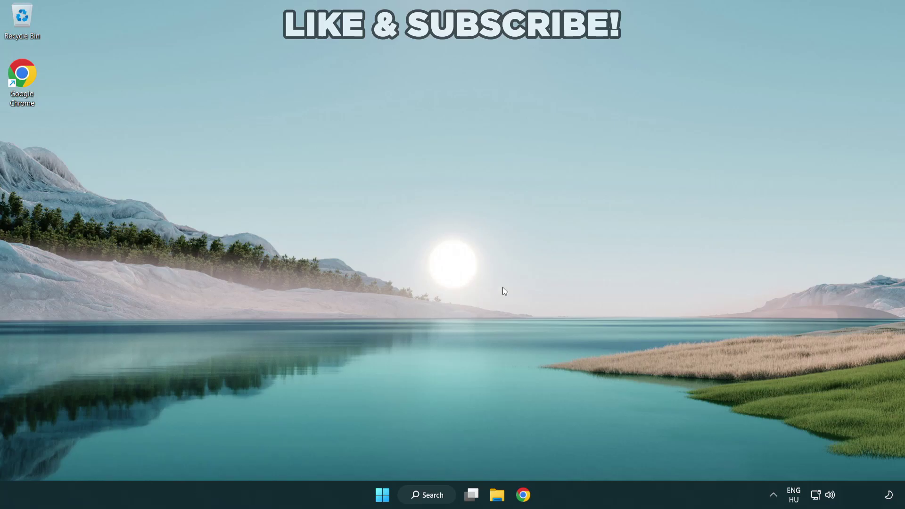
- Switch the audio output to Speakers (High Definition Audio Device) from Quick Settings
click(829, 495)
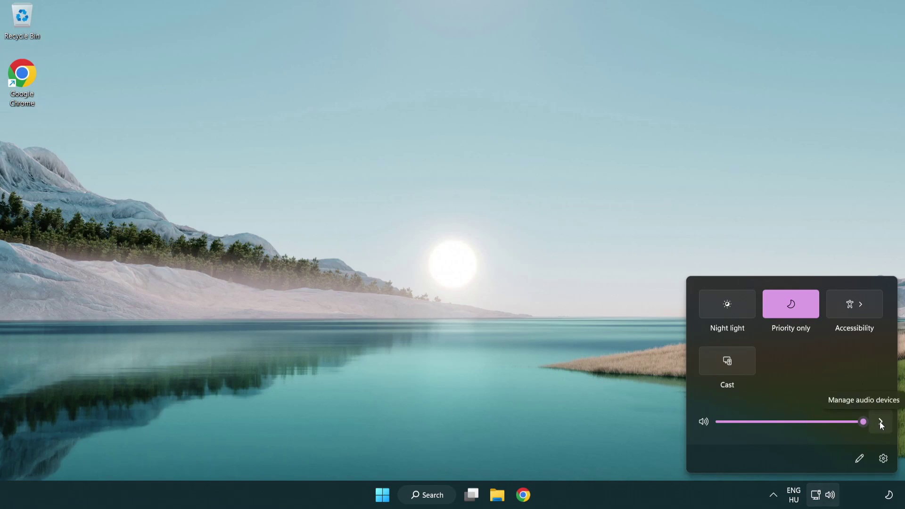
click(880, 421)
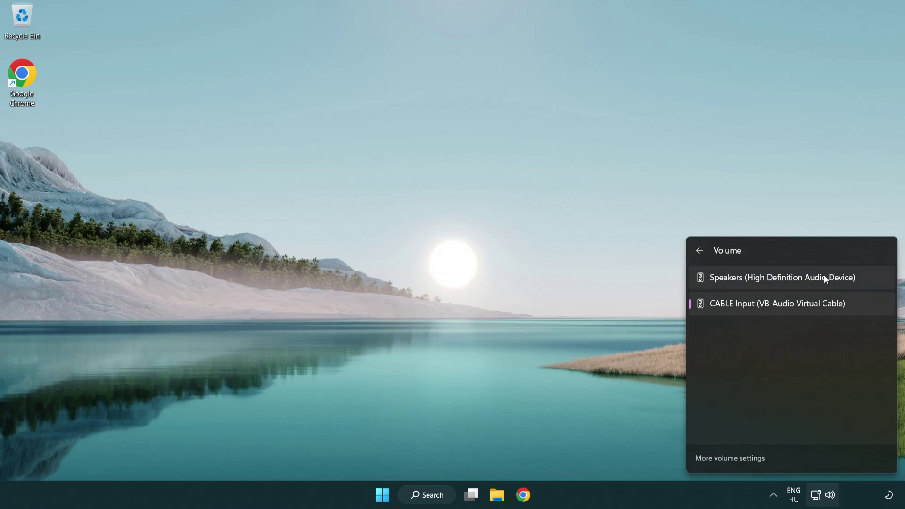
click(868, 280)
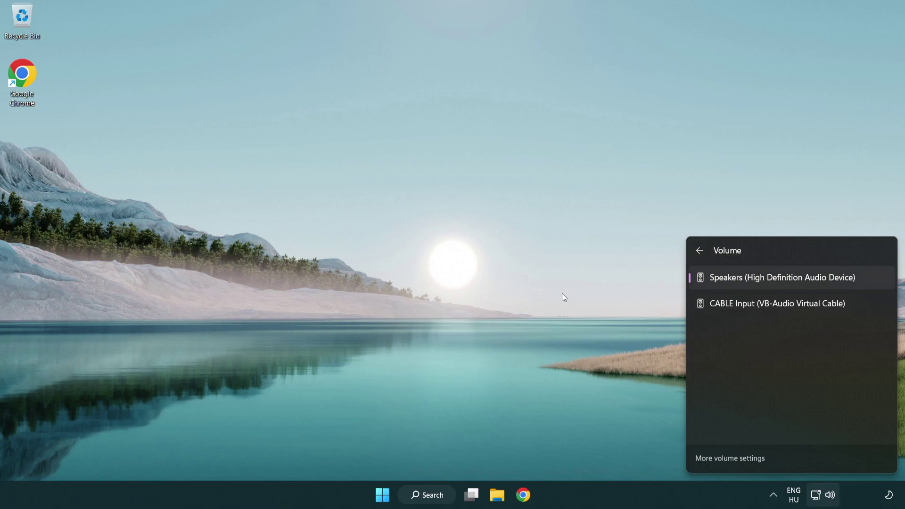
click(476, 270)
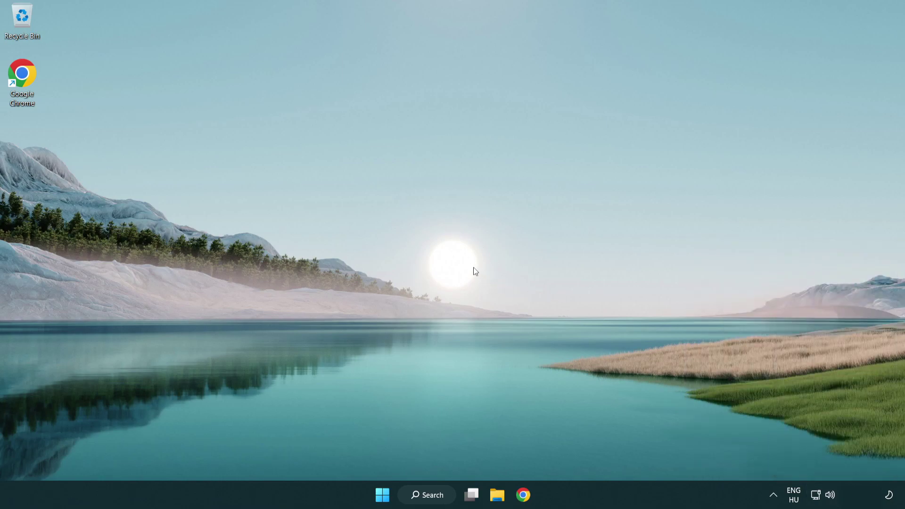
- Reset sound devices and app volumes in the Volume mixer to recommended defaults, then close Settings
right_click(830, 496)
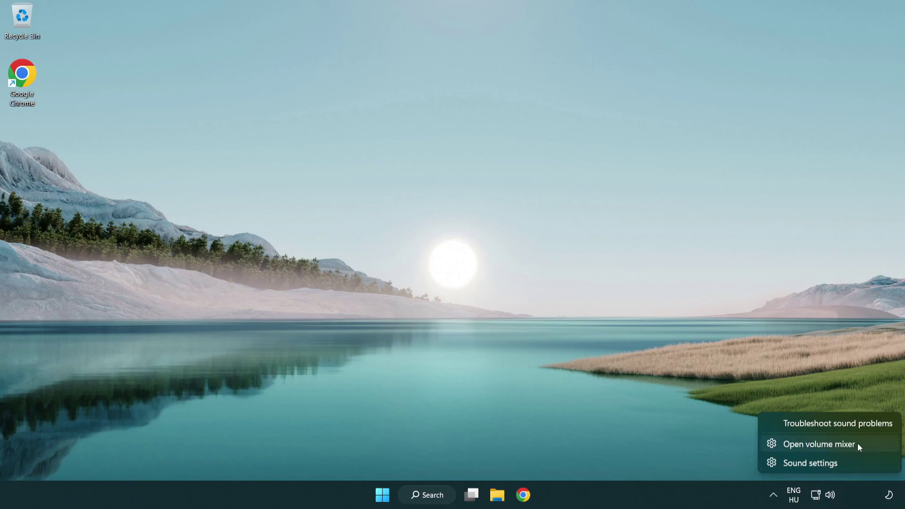
click(872, 444)
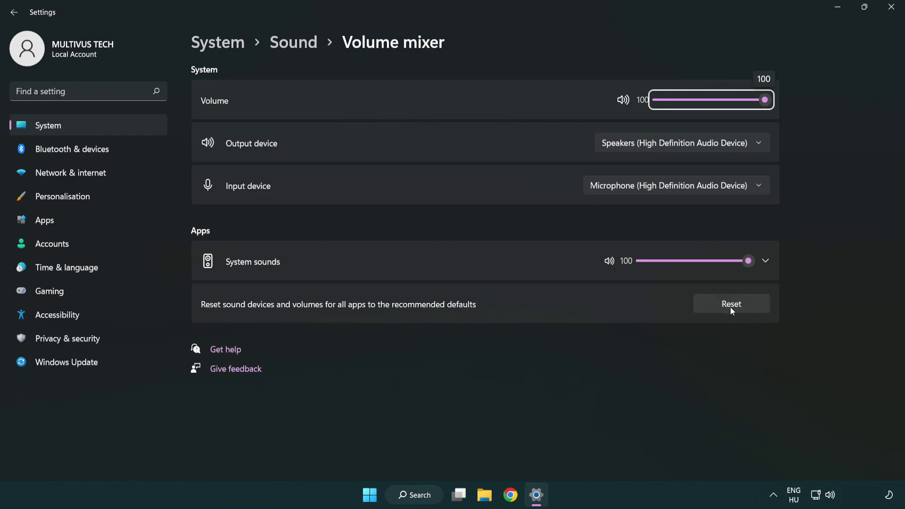
click(757, 307)
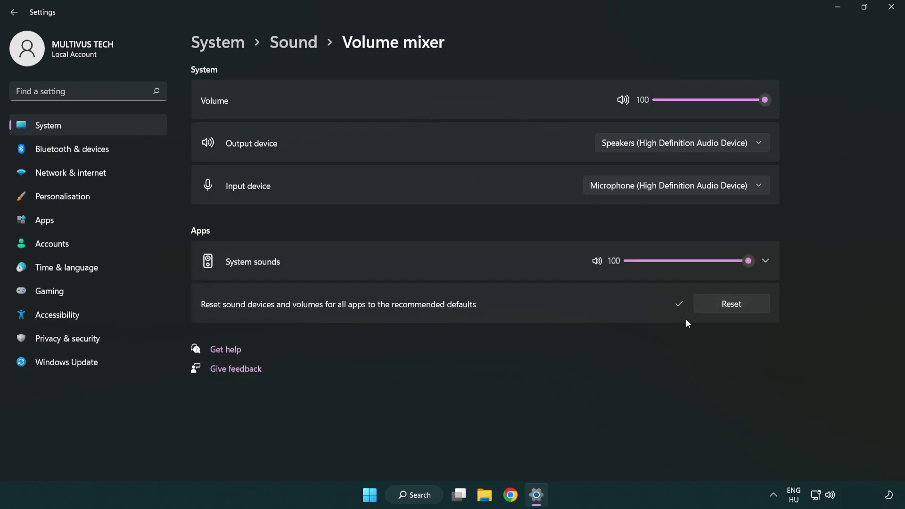
click(895, 9)
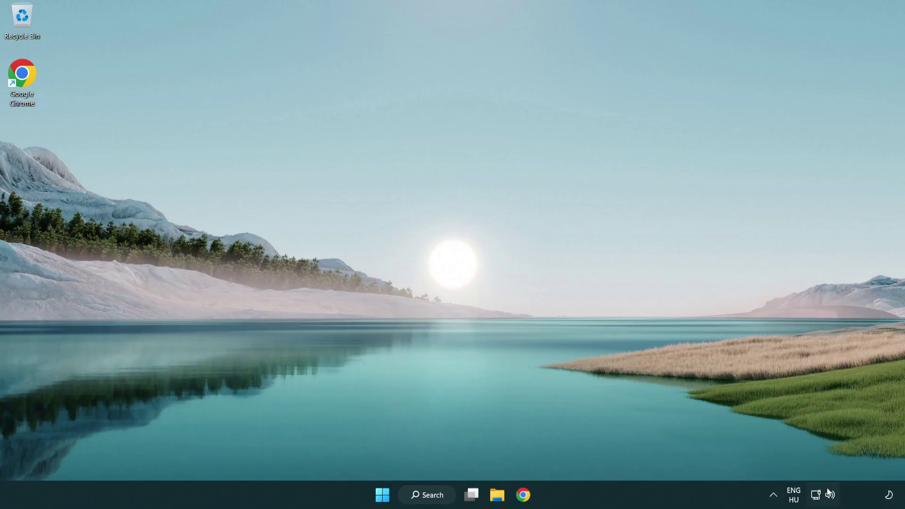
- Open the System › Sound page with output volume kept at 100, scrolled down to Advanced
right_click(829, 495)
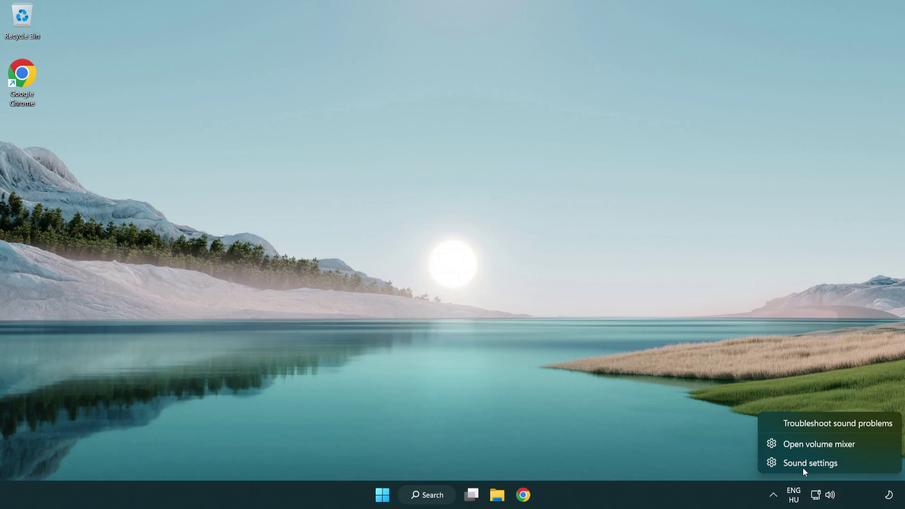
click(865, 466)
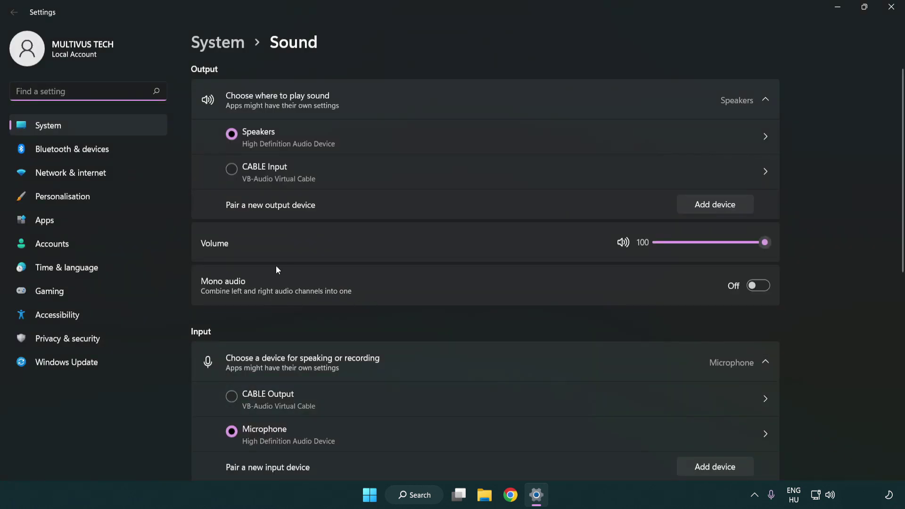
drag(728, 246, 808, 242)
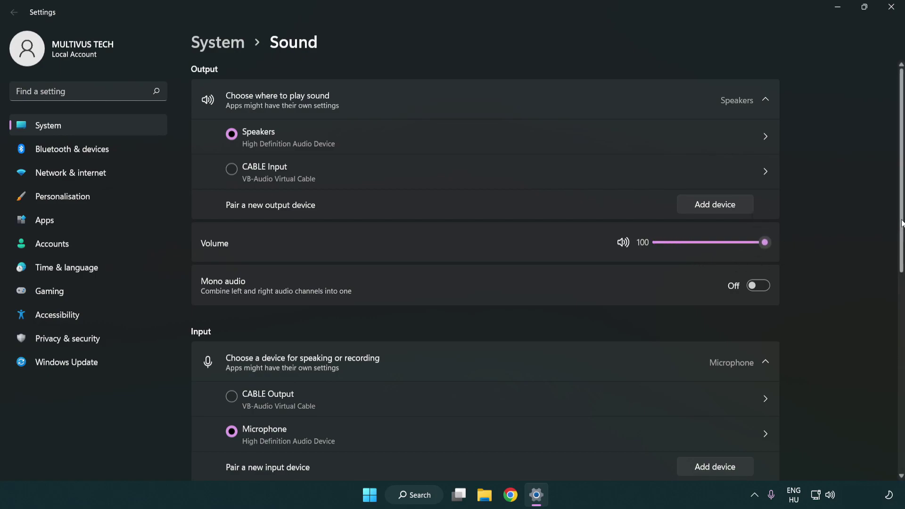
drag(901, 223, 902, 378)
scroll(527, 307, down, 2)
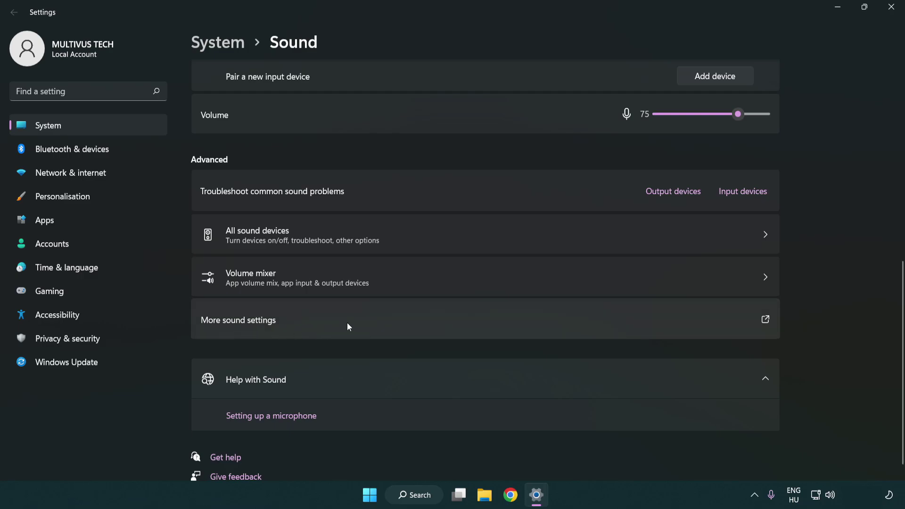
- Disable the CABLE Input (VB-Audio Virtual Cable) playback device in the classic Sound dialog
click(349, 326)
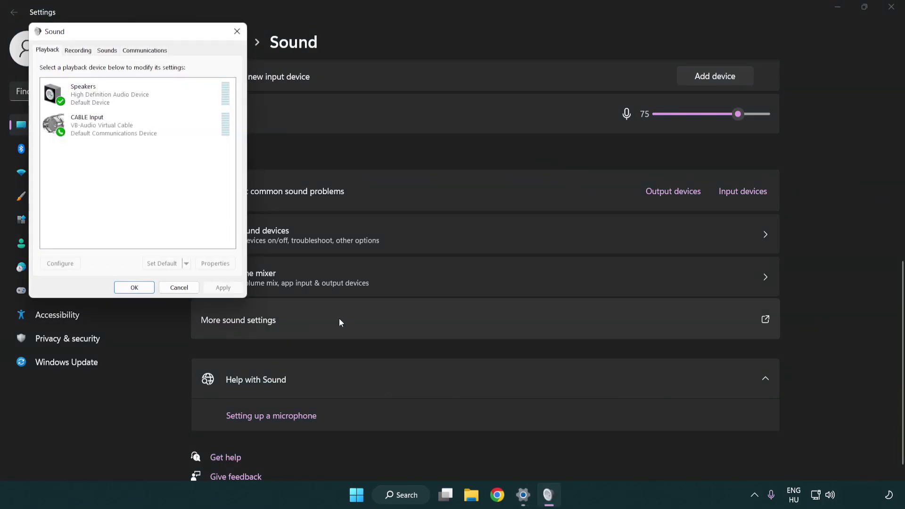
drag(161, 36, 465, 121)
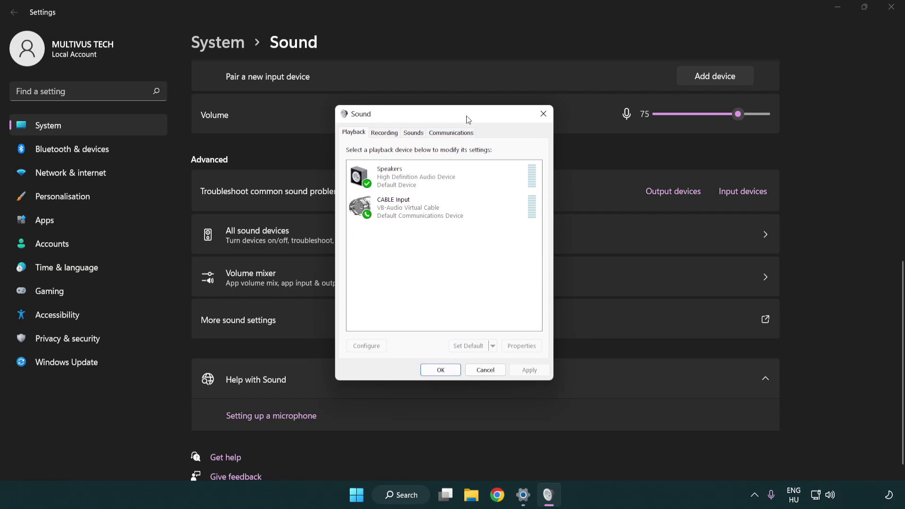
click(435, 216)
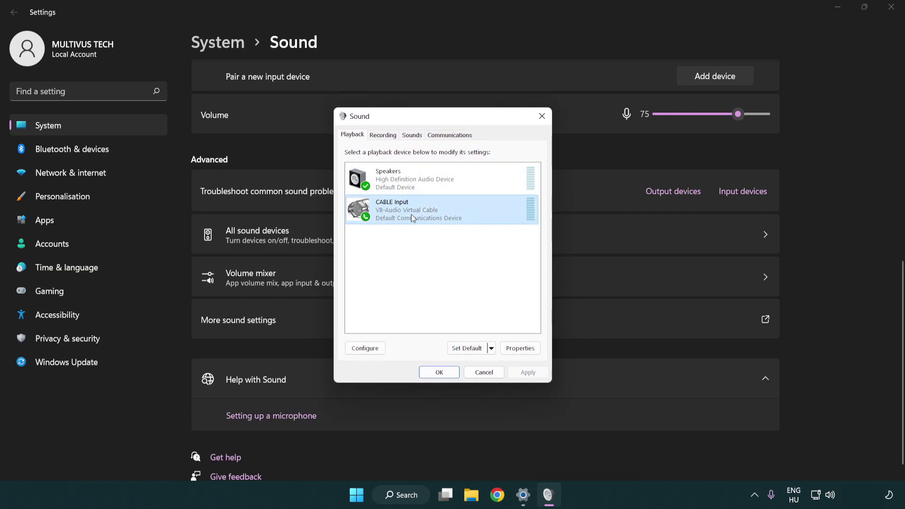
right_click(412, 216)
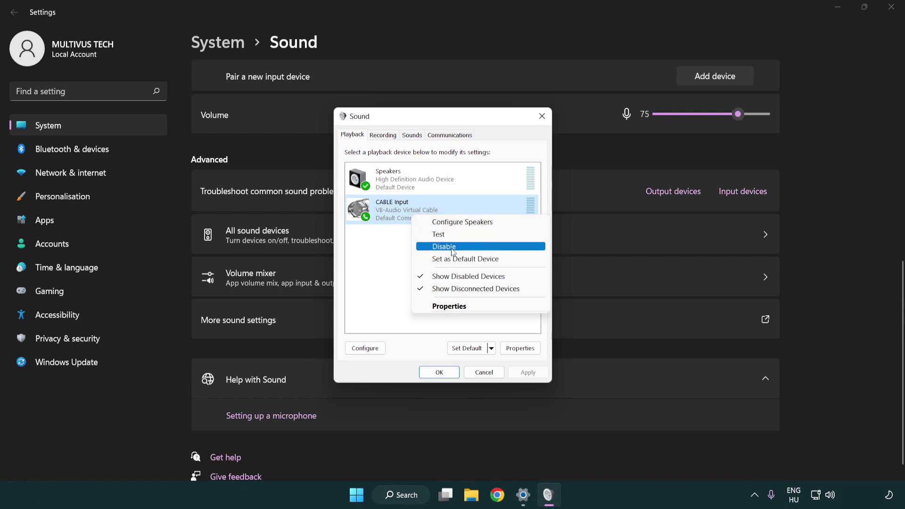
click(468, 247)
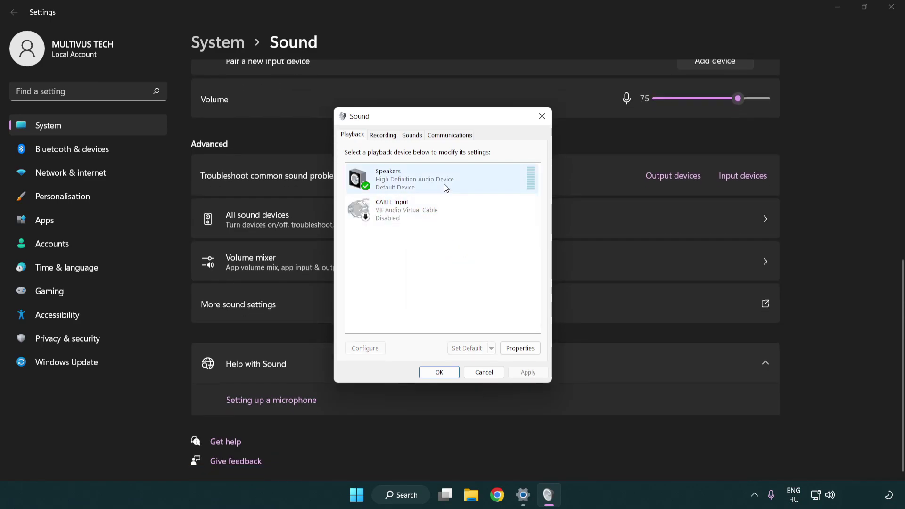
- Set Speakers to 7.1 Surround, keeping all optional speakers and full-range front and surround
right_click(460, 180)
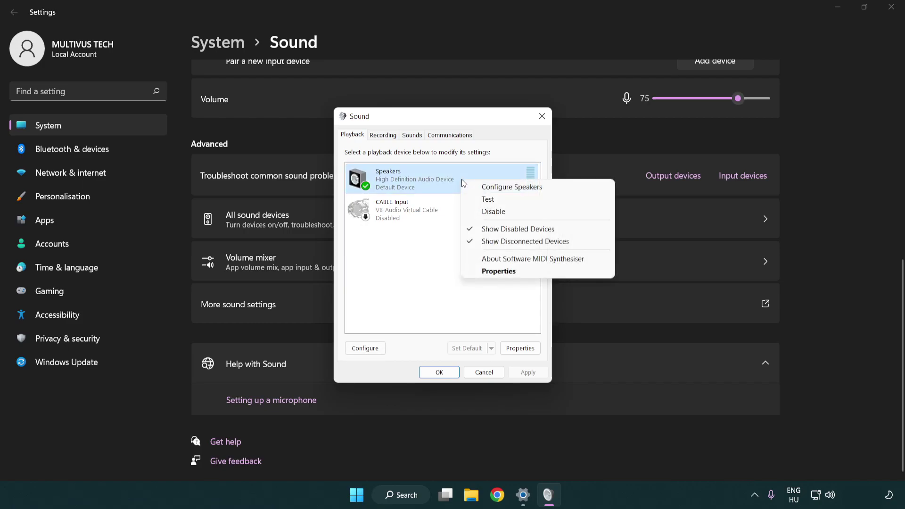
click(499, 188)
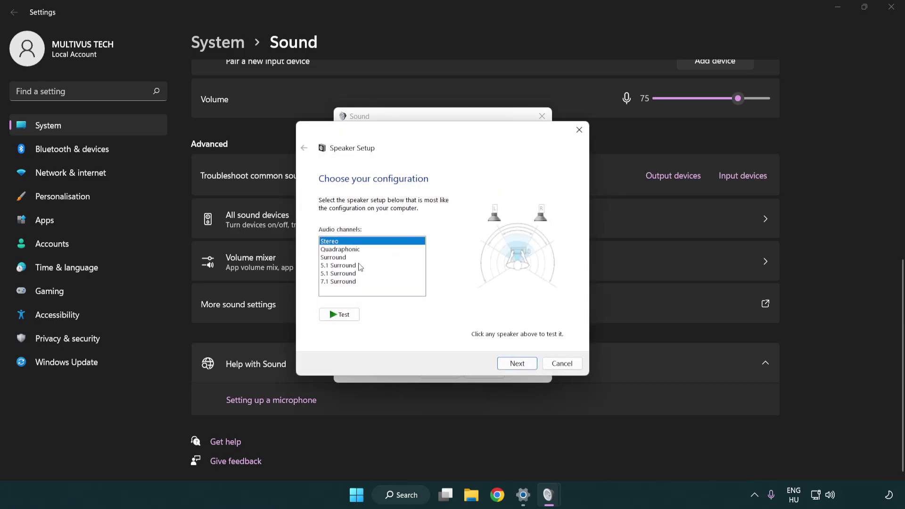
drag(361, 265, 359, 284)
click(504, 364)
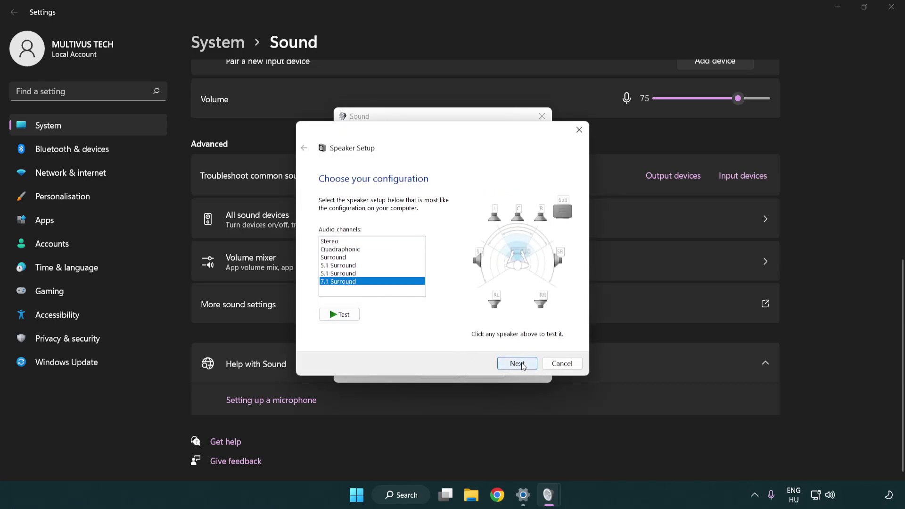
click(511, 363)
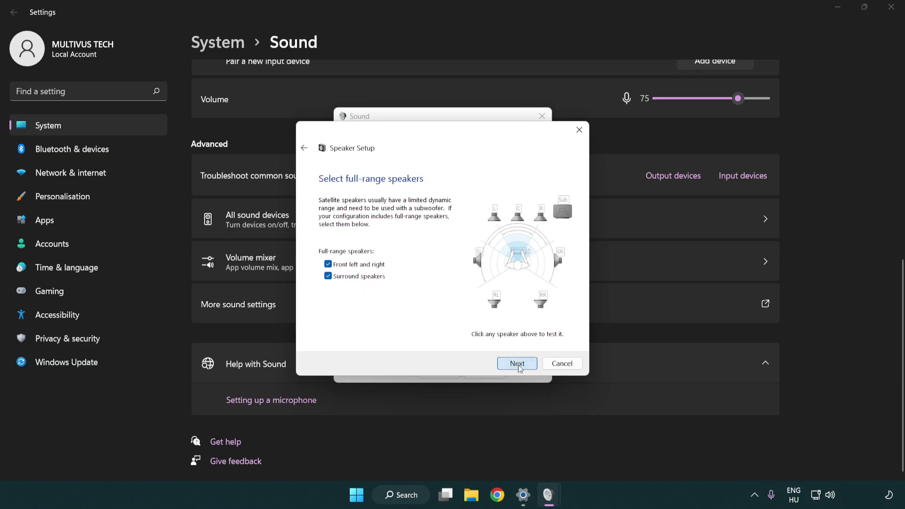
click(506, 362)
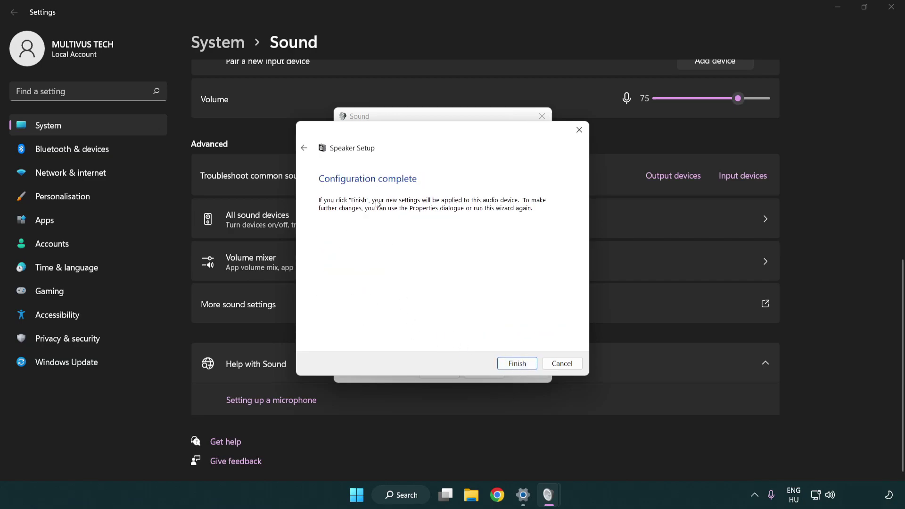
click(517, 364)
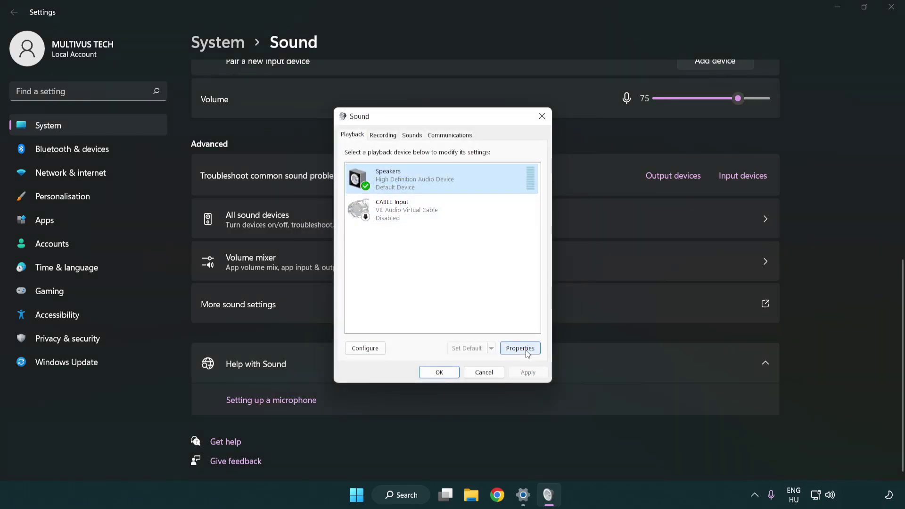
- Turn off all audio enhancements in the Speakers properties
click(521, 348)
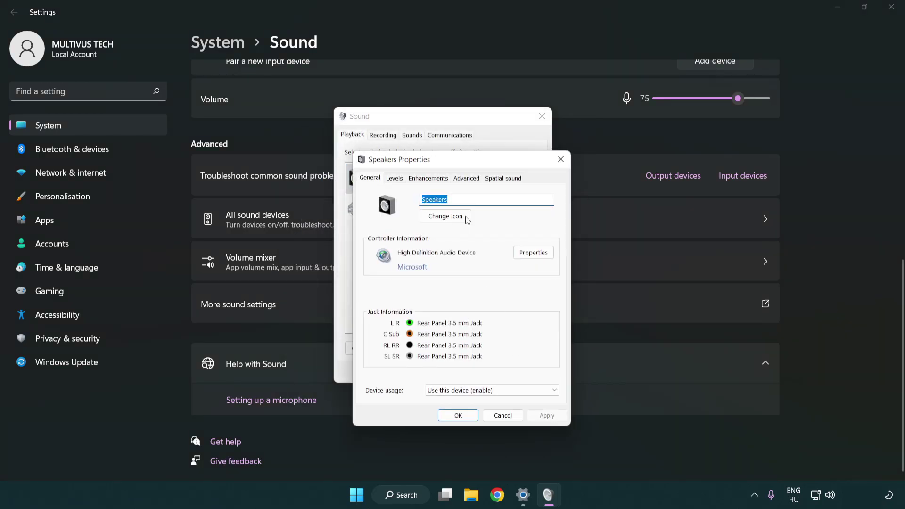
drag(456, 162, 441, 124)
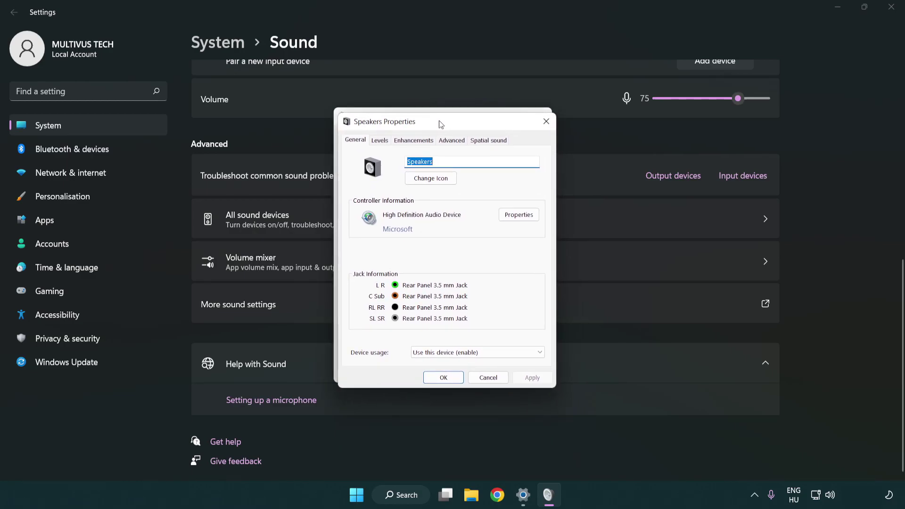
click(417, 140)
click(357, 189)
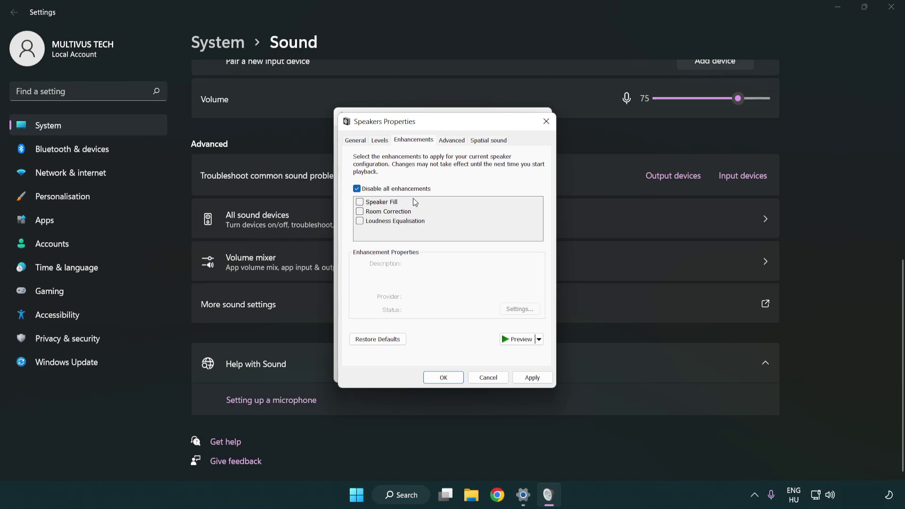
- Set the Speakers default format to 16 bit, 48000 Hz (DVD Quality), apply, and close the dialogs
click(455, 144)
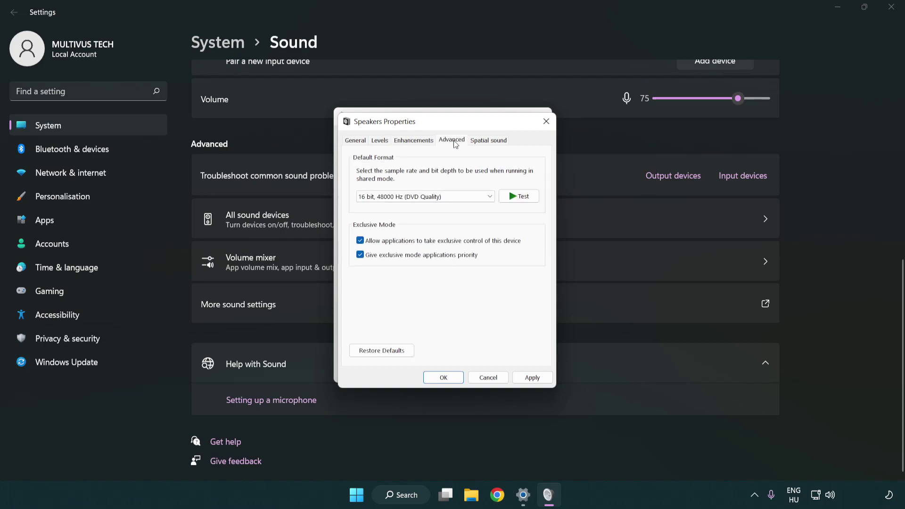
click(401, 197)
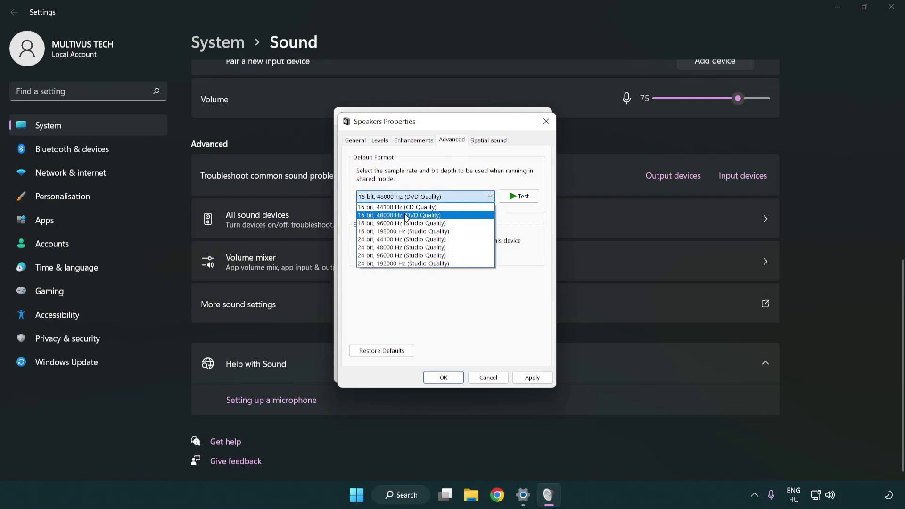
click(406, 217)
click(530, 378)
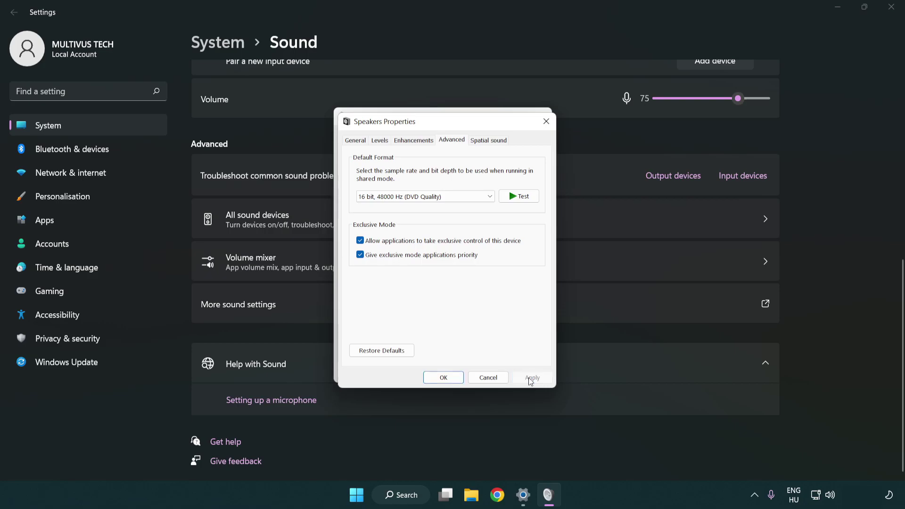
click(446, 378)
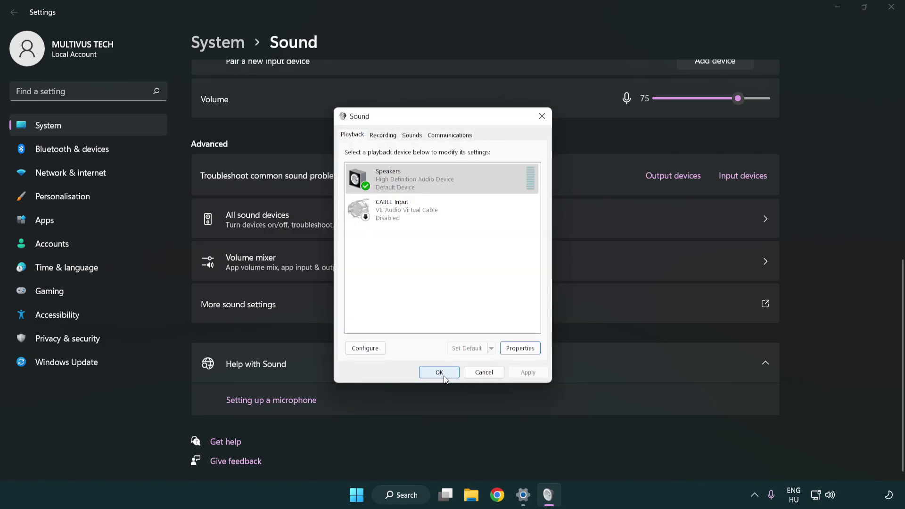
click(441, 377)
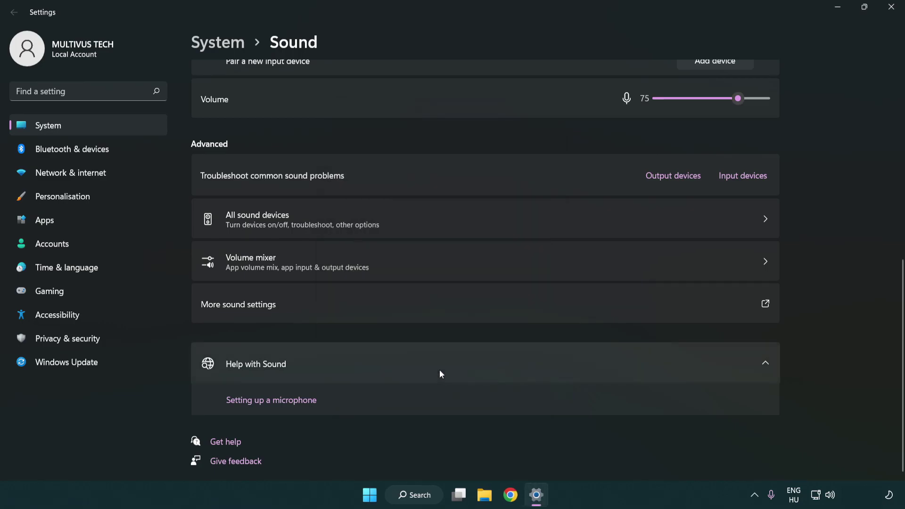
- Close Settings and search Windows for 'device manage' to find Device Manager
click(891, 7)
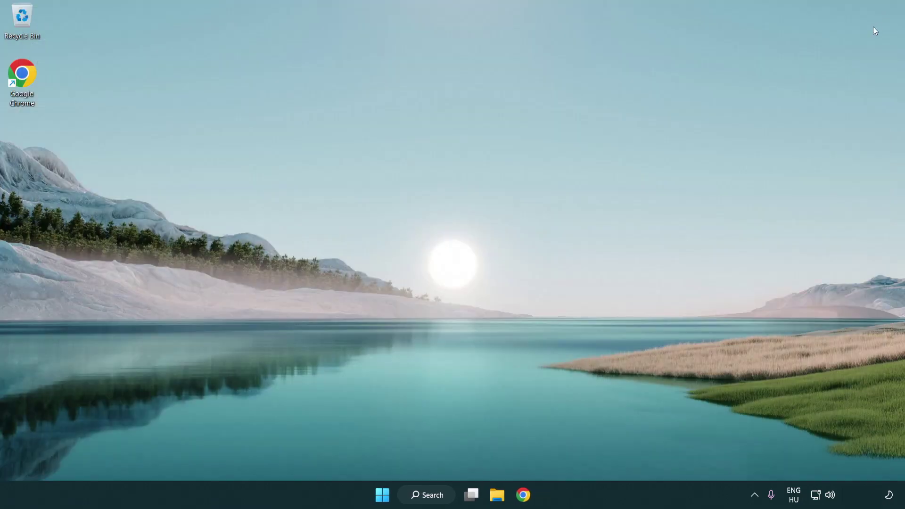
click(383, 500)
click(600, 456)
click(437, 503)
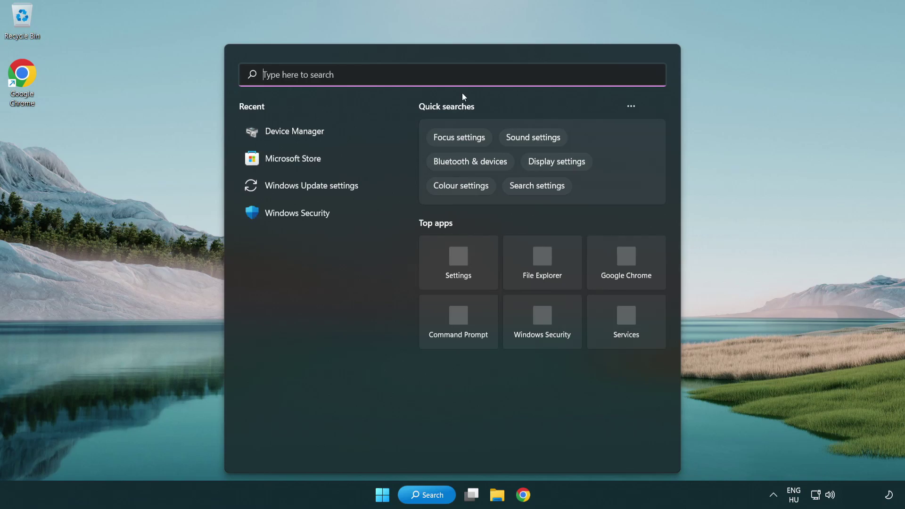
text(device manager)
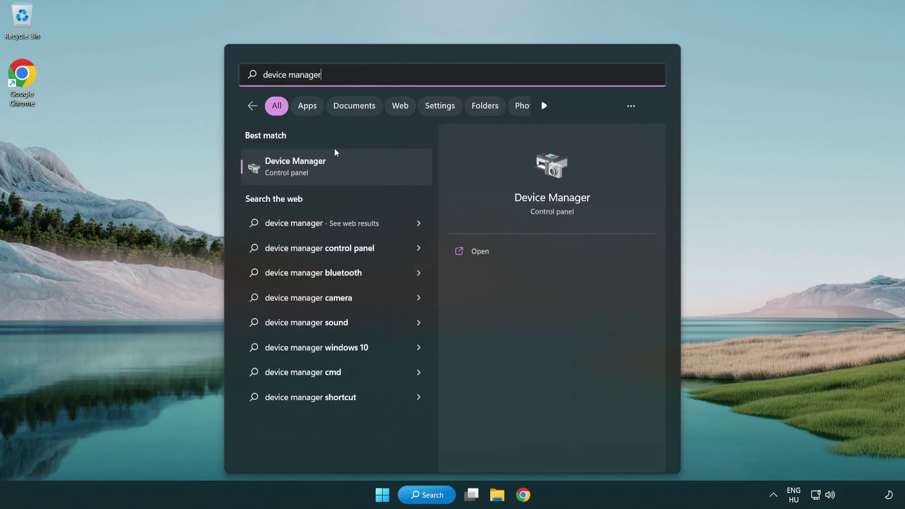
- Open Device Manager, expand Sound, video and game controllers, and right-click High Definition Audio Device
click(372, 174)
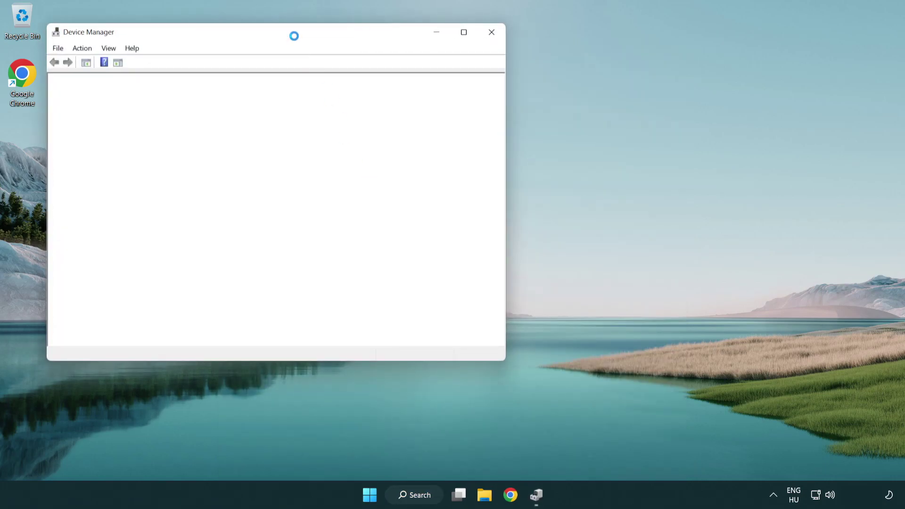
drag(285, 30, 457, 84)
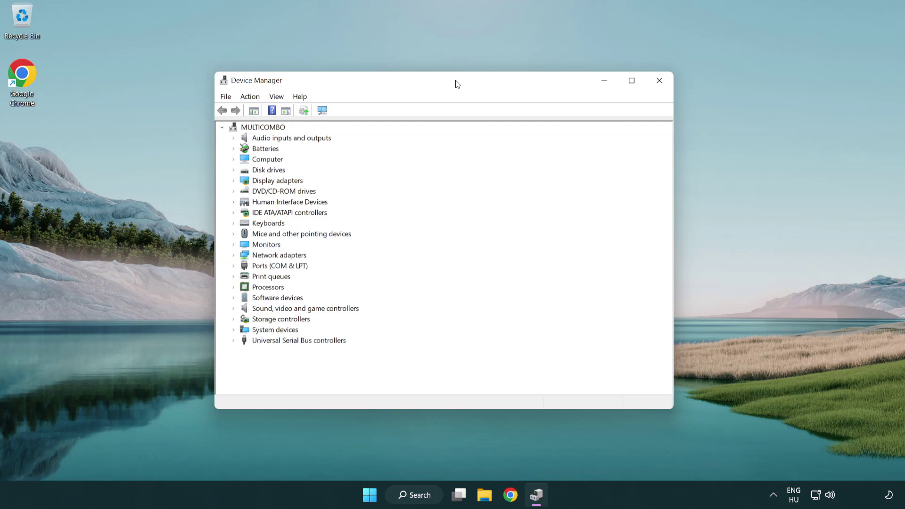
click(259, 311)
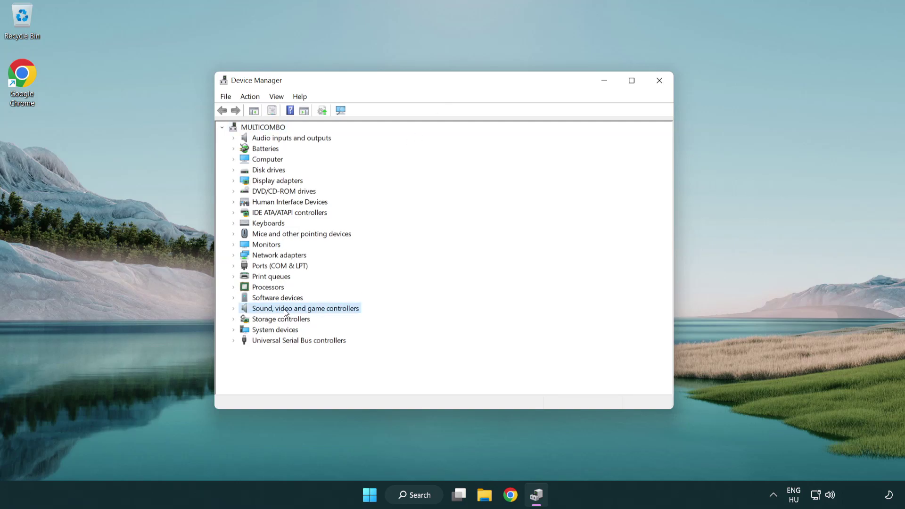
click(234, 309)
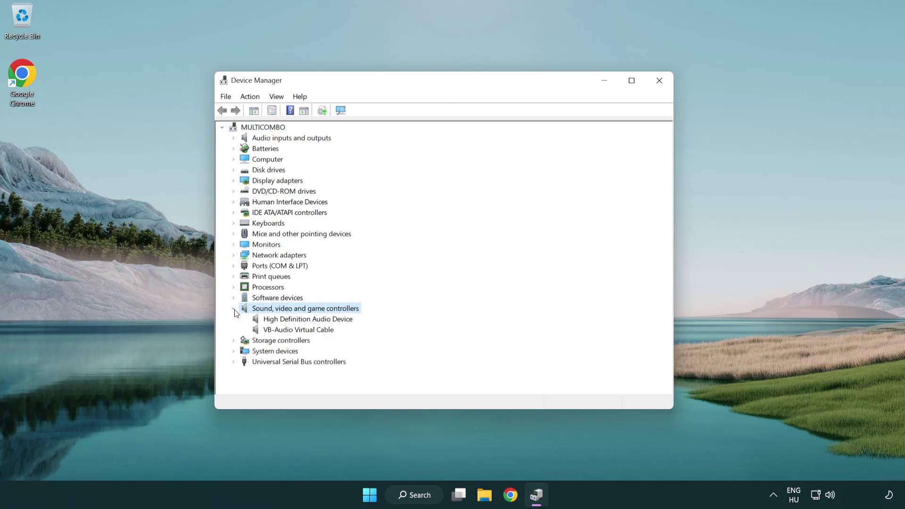
click(281, 320)
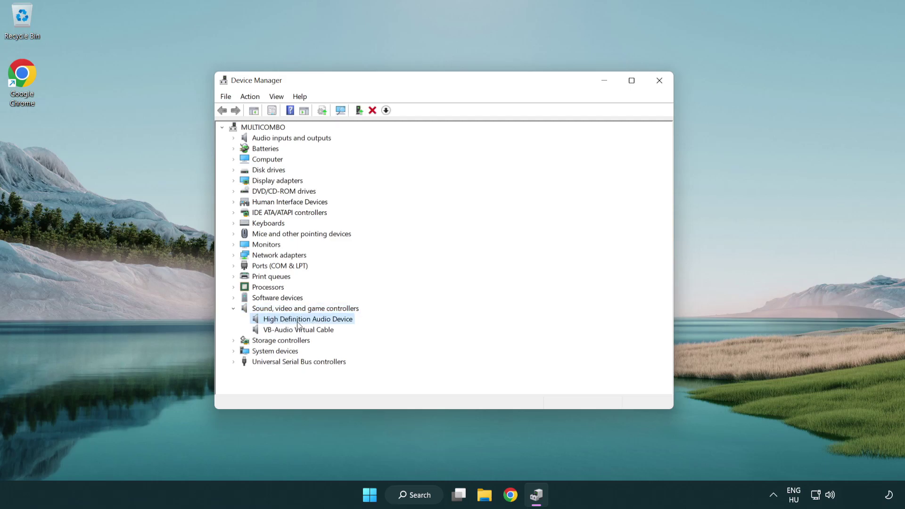
right_click(316, 318)
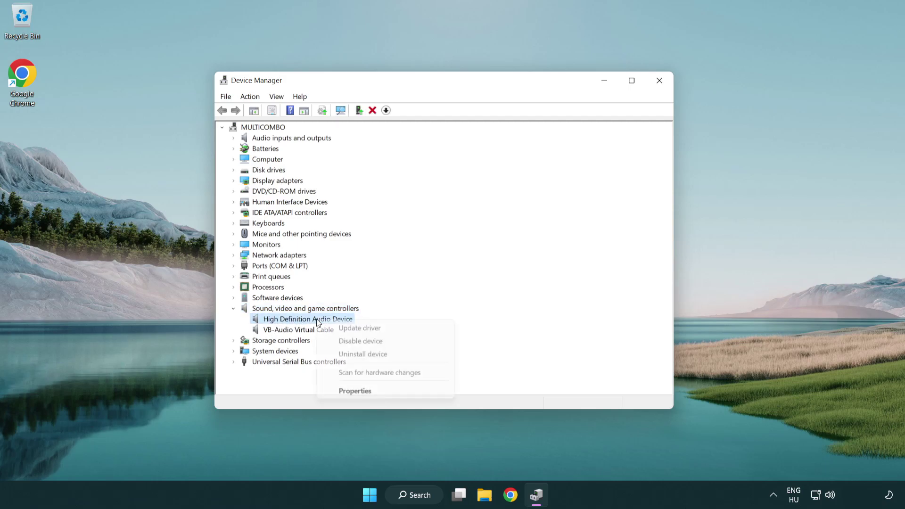
- Reinstall the High Definition Audio Device driver from the drivers on this computer, accepting the warning
click(391, 327)
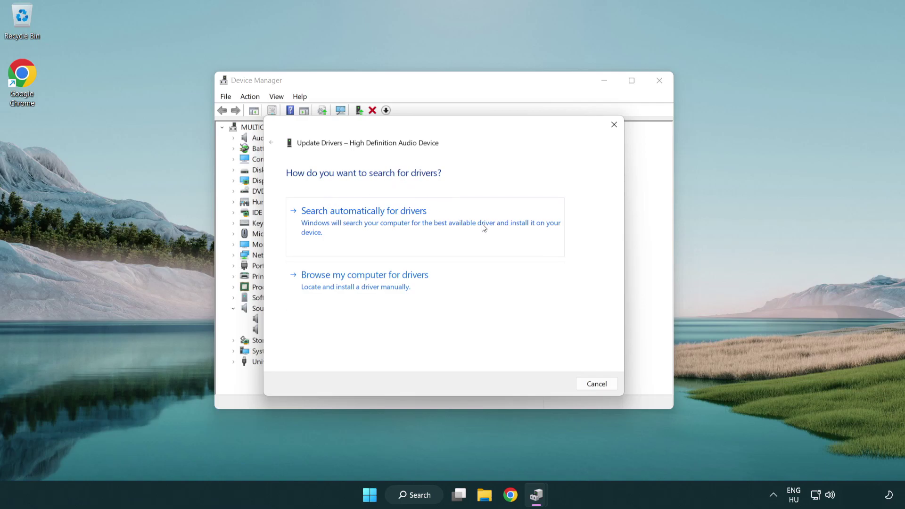
click(367, 296)
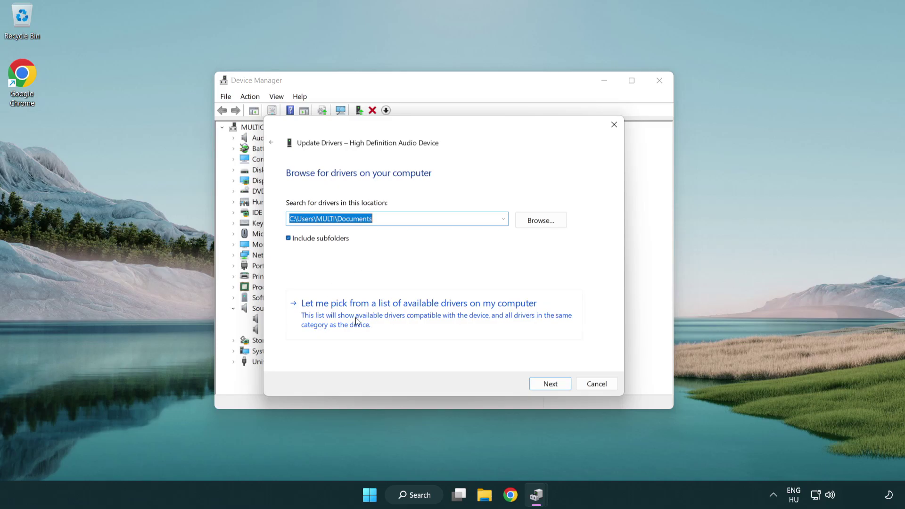
click(436, 320)
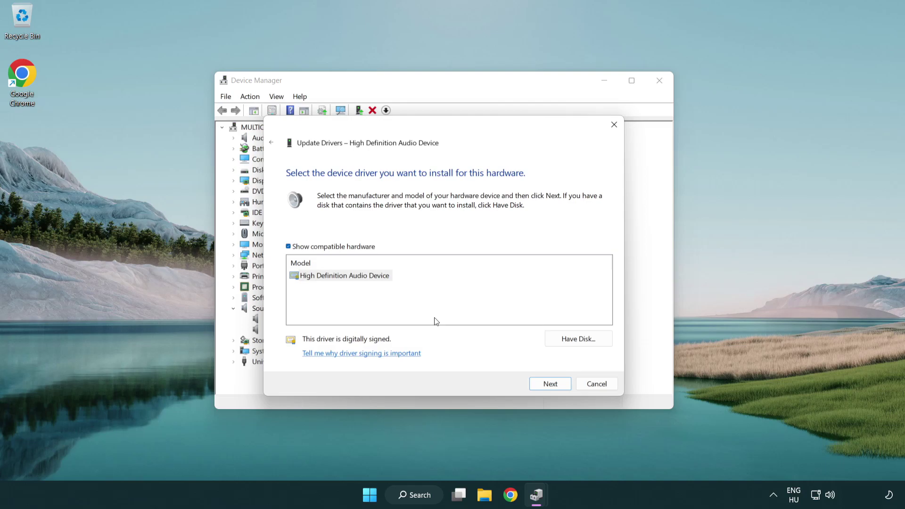
click(289, 278)
click(288, 277)
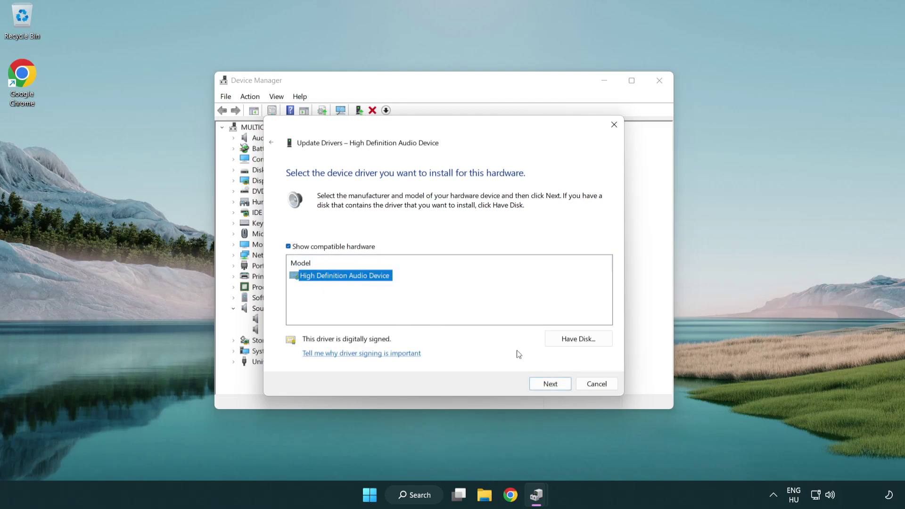
click(561, 387)
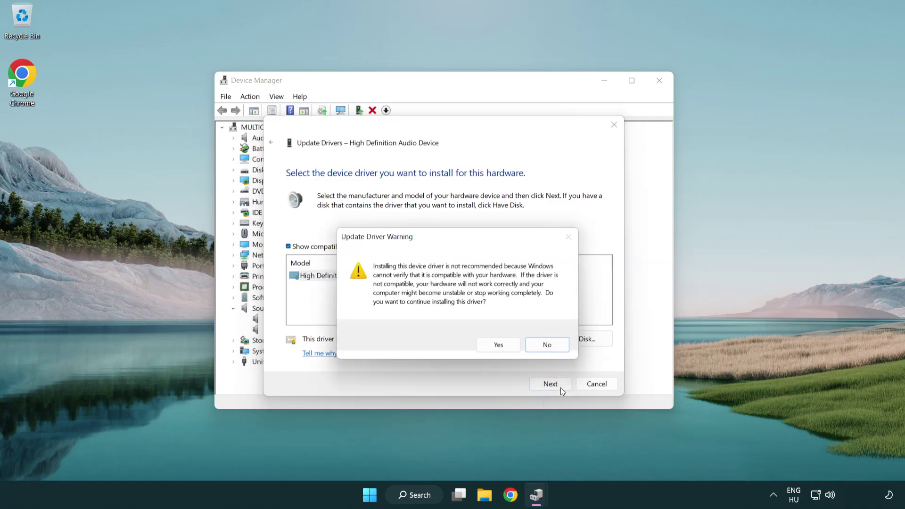
click(498, 345)
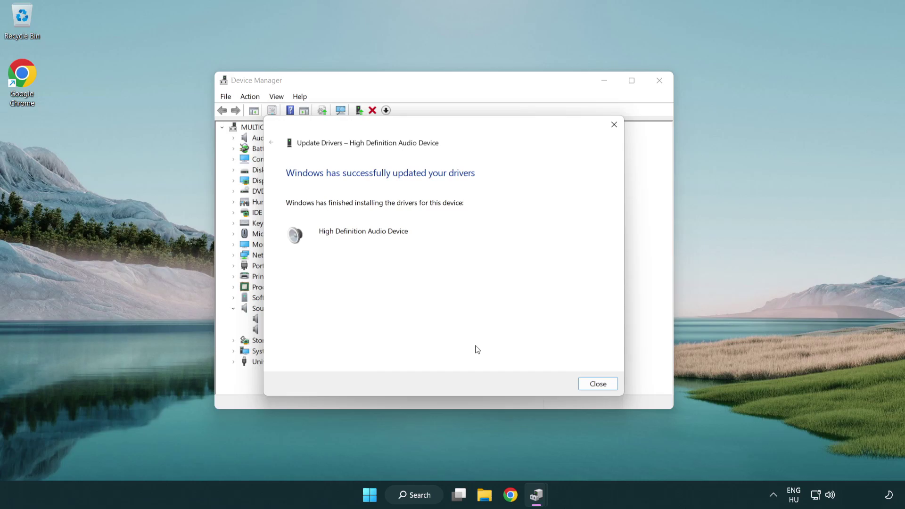
click(598, 386)
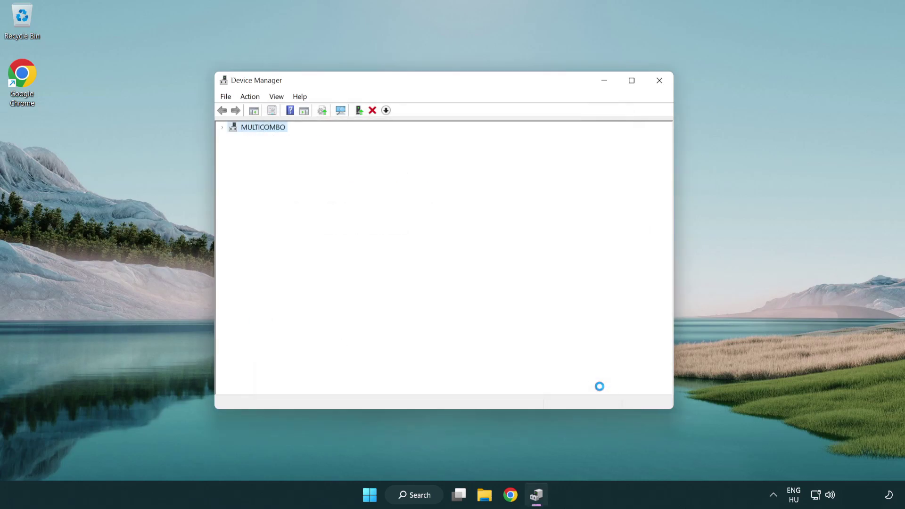
- Close Device Manager and bring up the Start menu power options to restart
click(660, 82)
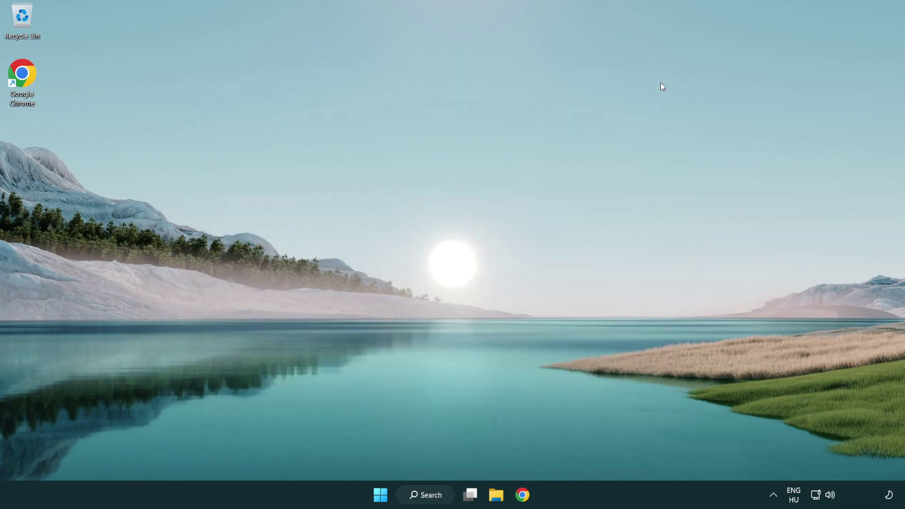
click(382, 495)
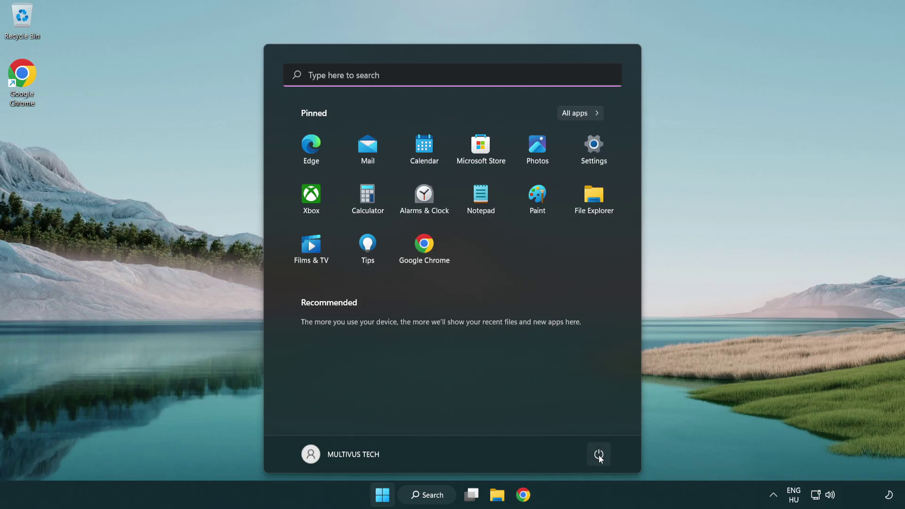
click(599, 454)
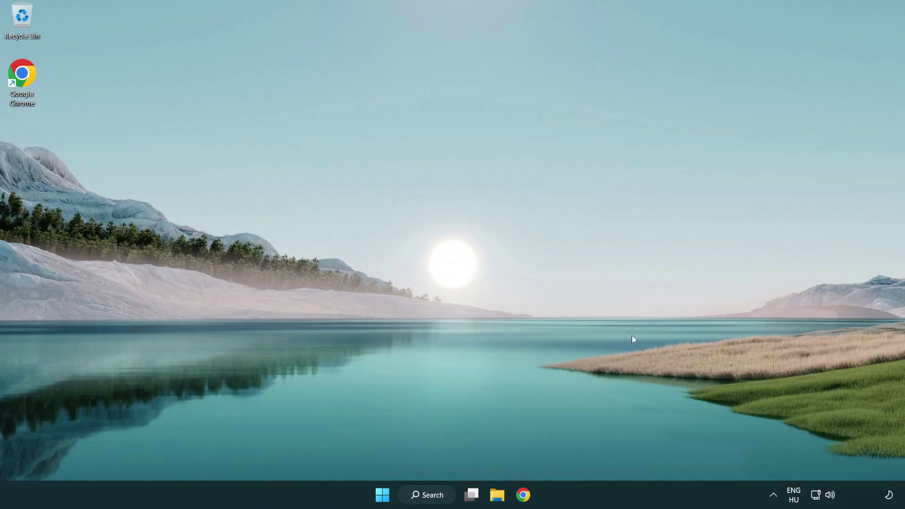
- Launch the Troubleshoot sound problems option from the taskbar speaker icon's menu
right_click(831, 499)
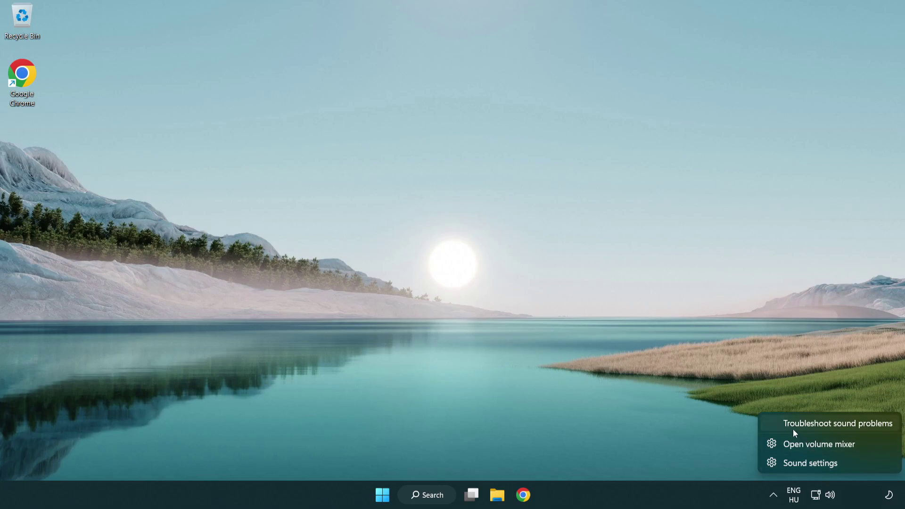
click(826, 427)
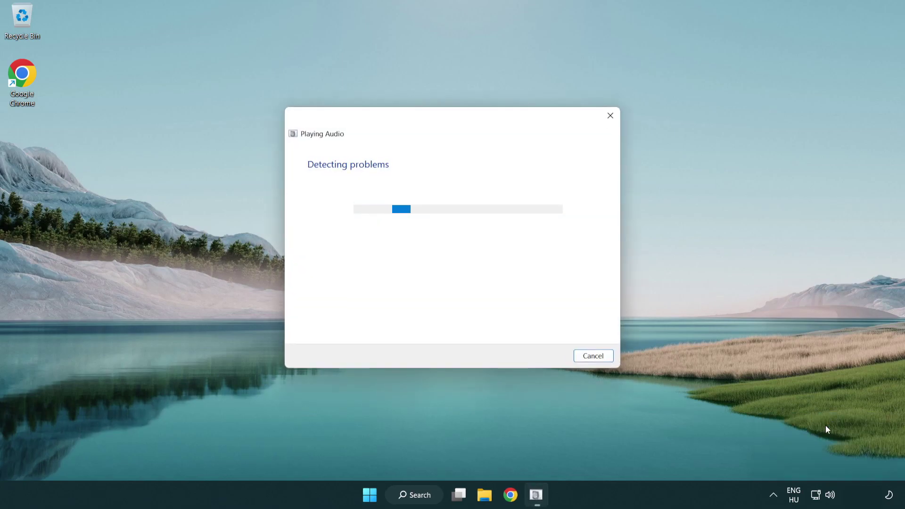